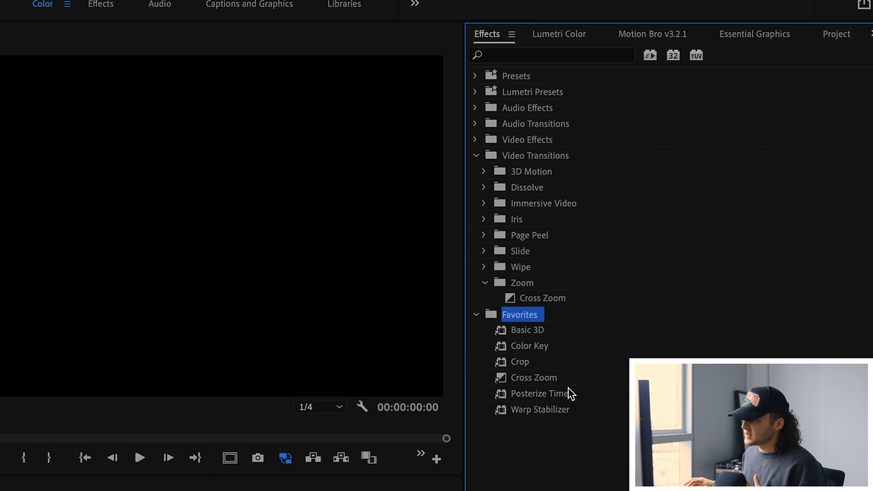
- Delete the Cross Zoom transition from the Favorites bin and confirm the deletion
{"action": "left_click", "coordinate": [547, 380]}
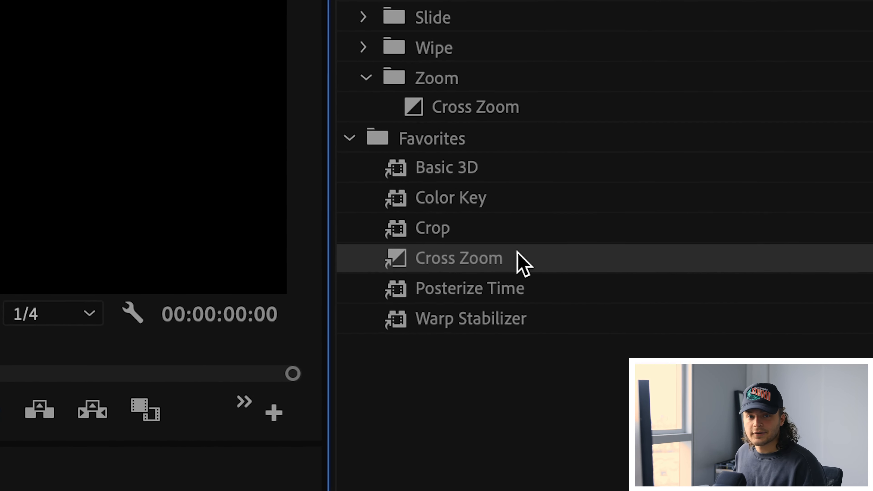
{"action": "key", "text": "Delete"}
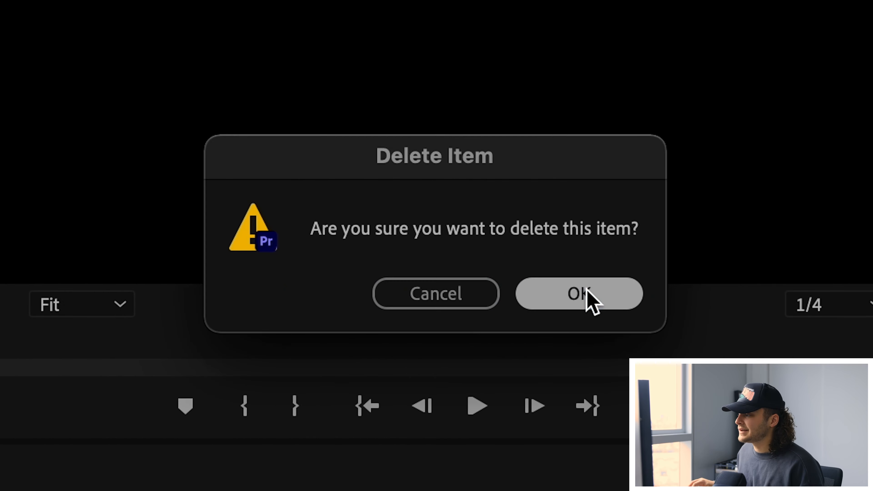
{"action": "left_click", "coordinate": [585, 294]}
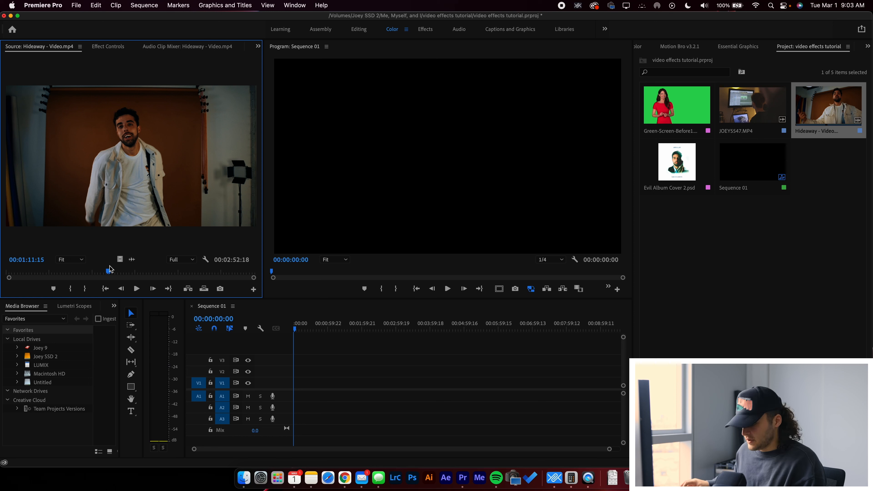
- Mark Hideaway - Video.mp4 from 00:01:11:15 to 00:01:12:08 and place it at the start of the sequence, keeping the existing sequence settings
{"action": "key", "text": "i"}
{"action": "key", "text": "space"}
{"action": "key", "text": "o"}
{"action": "key", "text": "space"}
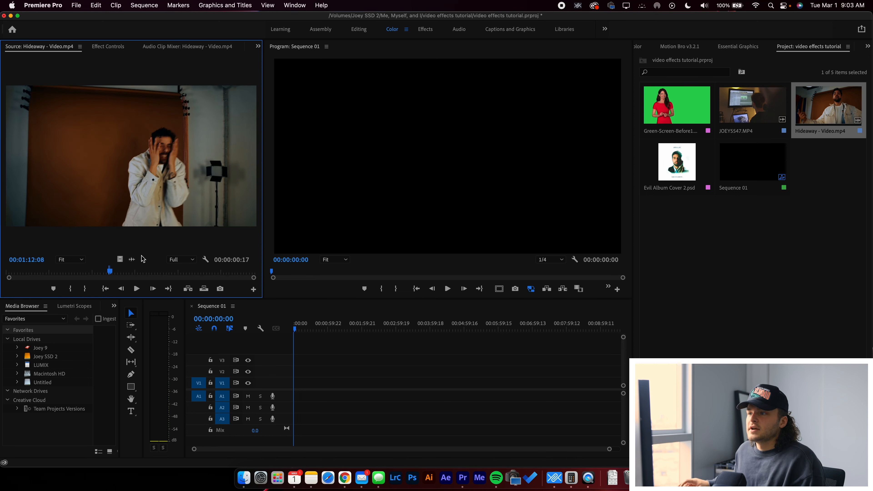
{"action": "left_click_drag", "start_coordinate": [302, 398], "coordinate": [304, 388]}
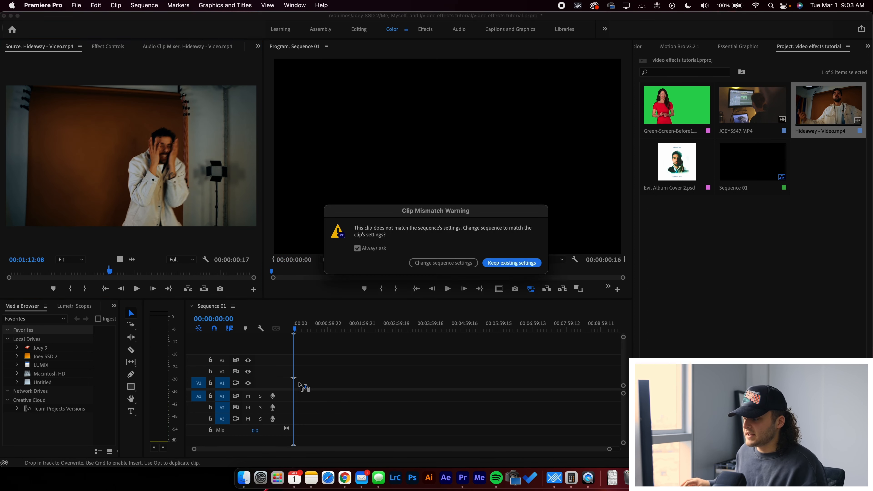
{"action": "left_click", "coordinate": [494, 264]}
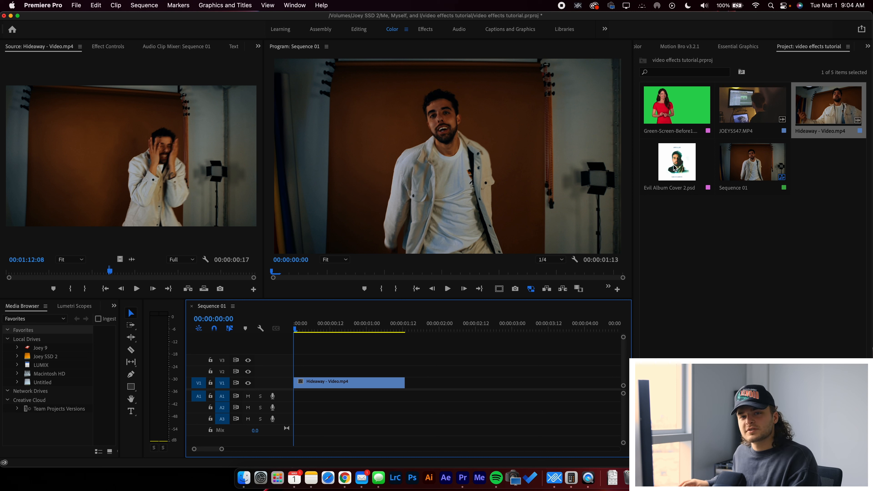
- Place Evil Album Cover 2.psd on V2 above the video and apply the Basic 3D effect to it
{"action": "left_click_drag", "start_coordinate": [684, 168], "coordinate": [387, 370]}
{"action": "left_click", "coordinate": [324, 322]}
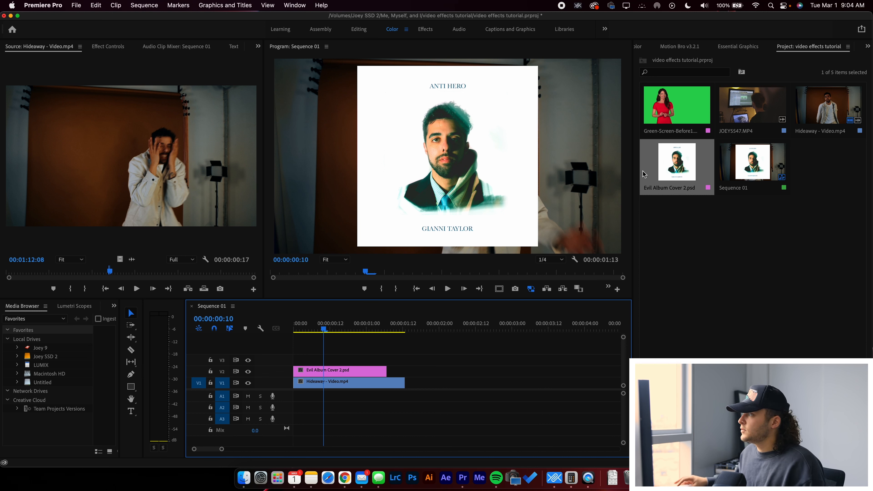
{"action": "left_click", "coordinate": [867, 48]}
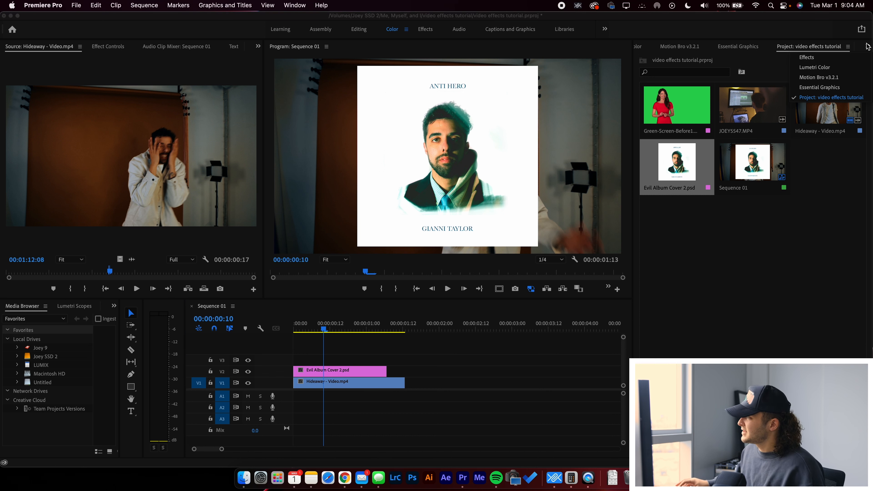
{"action": "left_click", "coordinate": [832, 57]}
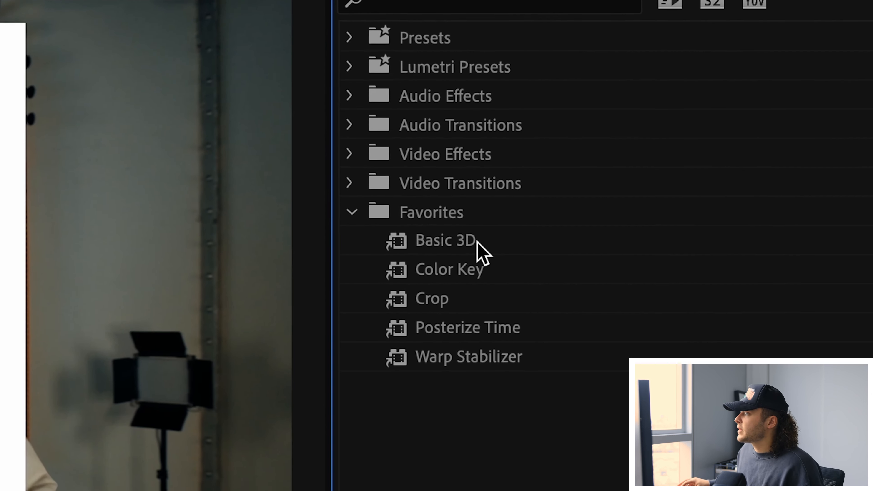
{"action": "left_click_drag", "start_coordinate": [680, 135], "coordinate": [460, 302]}
{"action": "left_click_drag", "start_coordinate": [225, 457], "coordinate": [509, 170]}
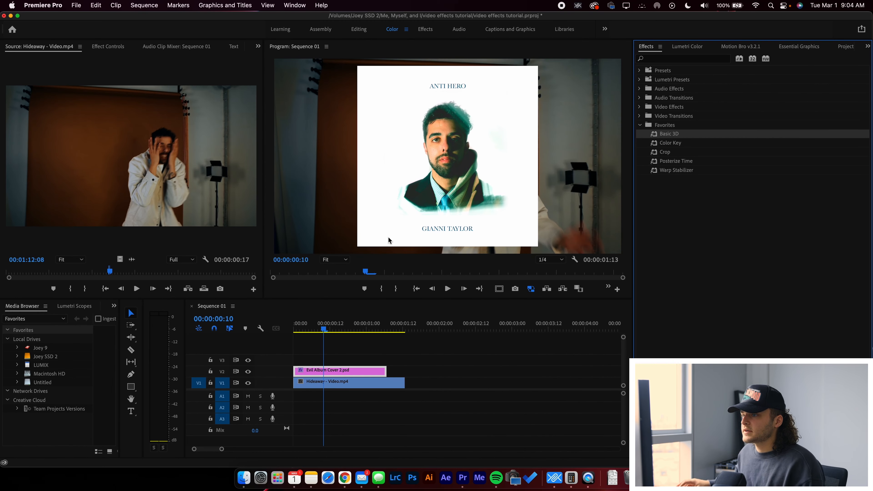
- Open the album cover clip's effect settings at the Basic 3D section
{"action": "left_click", "coordinate": [320, 372]}
{"action": "left_click", "coordinate": [114, 48]}
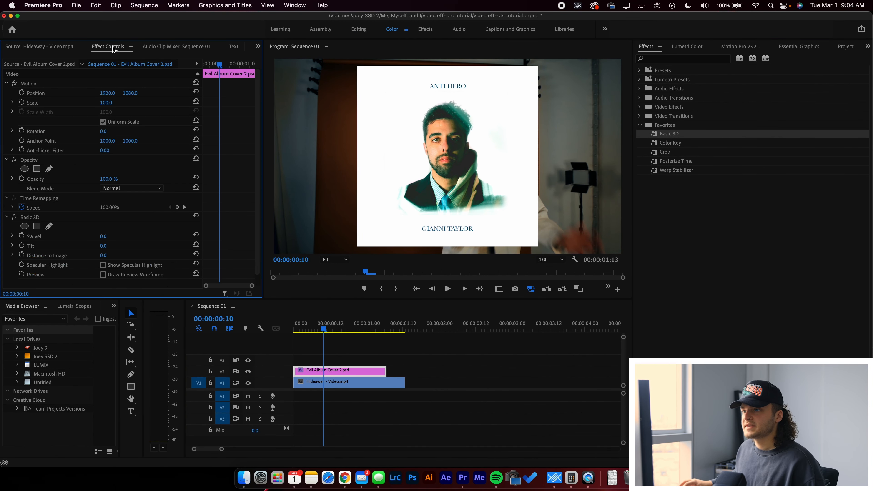
{"action": "scroll", "coordinate": [91, 131], "scroll_direction": "down", "scroll_amount": 1}
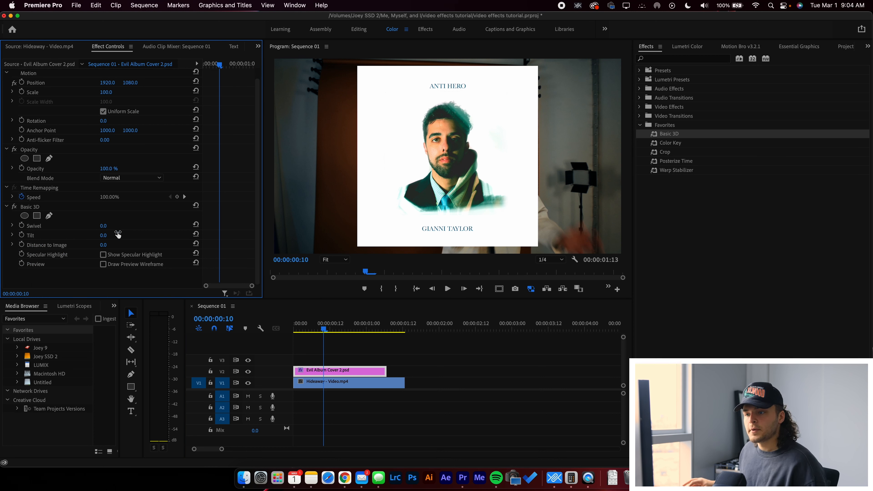
- Try tilting and swivelling the album cover with Basic 3D, and reset Tilt and Swivel to 0
{"action": "mouse_move", "coordinate": [105, 240]}
{"action": "left_mouse_down"}
{"action": "mouse_move", "coordinate": [117, 239]}
{"action": "mouse_move", "coordinate": [90, 240]}
{"action": "mouse_move", "coordinate": [123, 240]}
{"action": "mouse_move", "coordinate": [98, 240]}
{"action": "mouse_move", "coordinate": [106, 240]}
{"action": "mouse_move", "coordinate": [103, 226]}
{"action": "mouse_move", "coordinate": [79, 226]}
{"action": "mouse_move", "coordinate": [110, 226]}
{"action": "left_mouse_up"}
{"action": "left_click", "coordinate": [109, 236]}
{"action": "type", "text": "0"}
{"action": "key", "text": "Return"}
{"action": "left_click", "coordinate": [110, 224]}
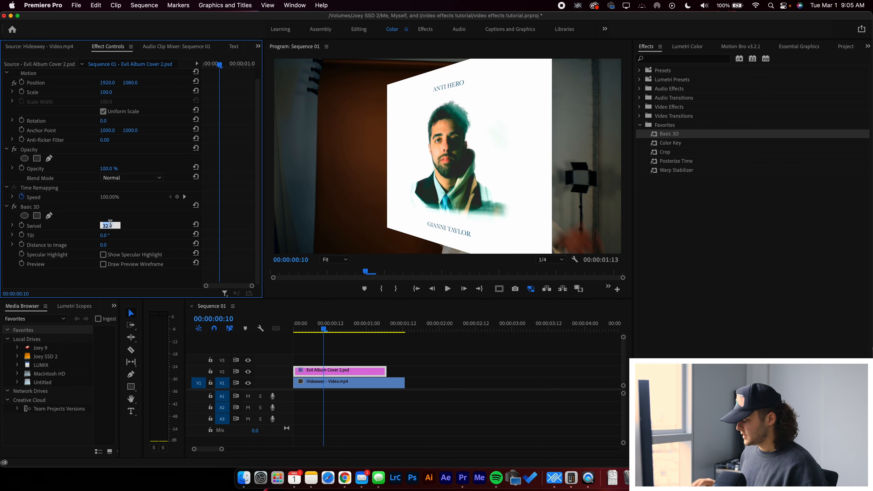
{"action": "type", "text": "0"}
{"action": "key", "text": "Return"}
- Set the cover's Distance to Image to 156, position it on the brown backdrop at about 1265.7, 803.1, and set Tilt to -1
{"action": "left_click_drag", "start_coordinate": [104, 244], "coordinate": [135, 245]}
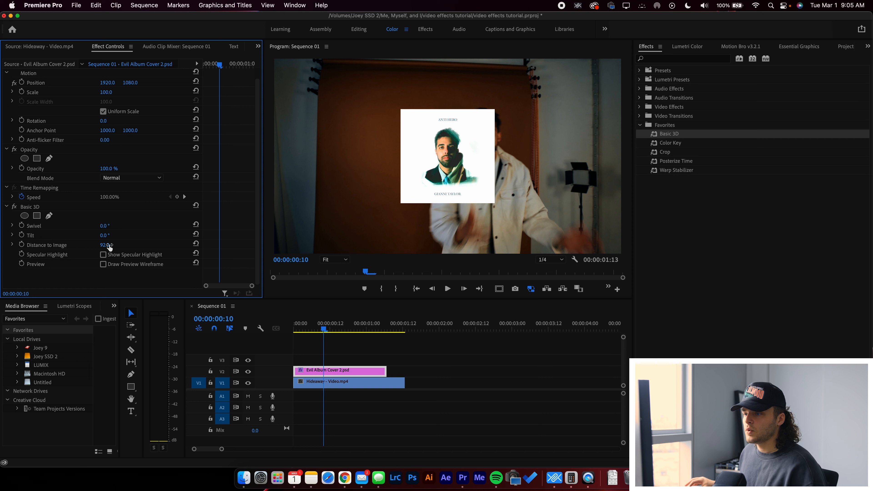
{"action": "left_click_drag", "start_coordinate": [103, 246], "coordinate": [125, 245]}
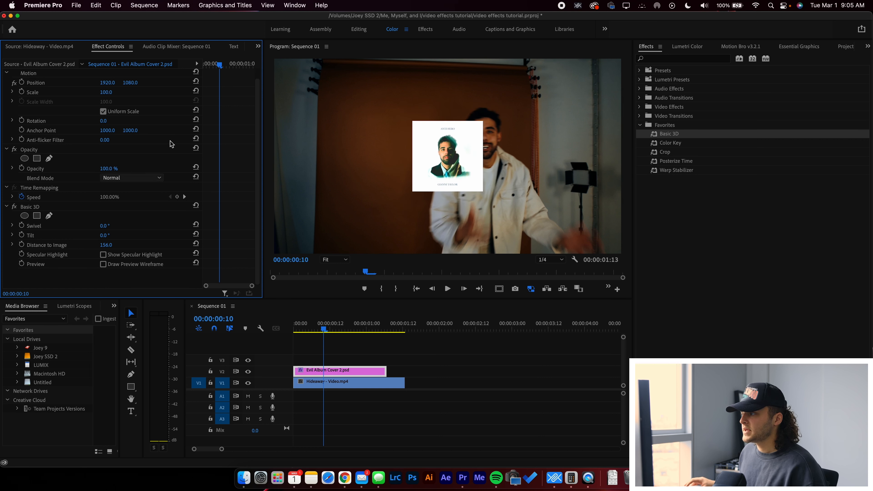
{"action": "left_click", "coordinate": [56, 83]}
{"action": "left_click_drag", "start_coordinate": [462, 172], "coordinate": [401, 147]}
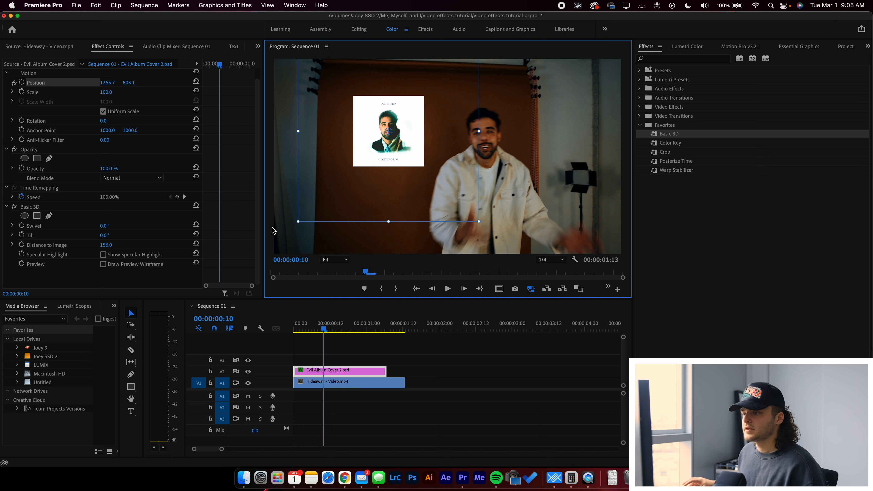
{"action": "left_click_drag", "start_coordinate": [105, 236], "coordinate": [102, 236]}
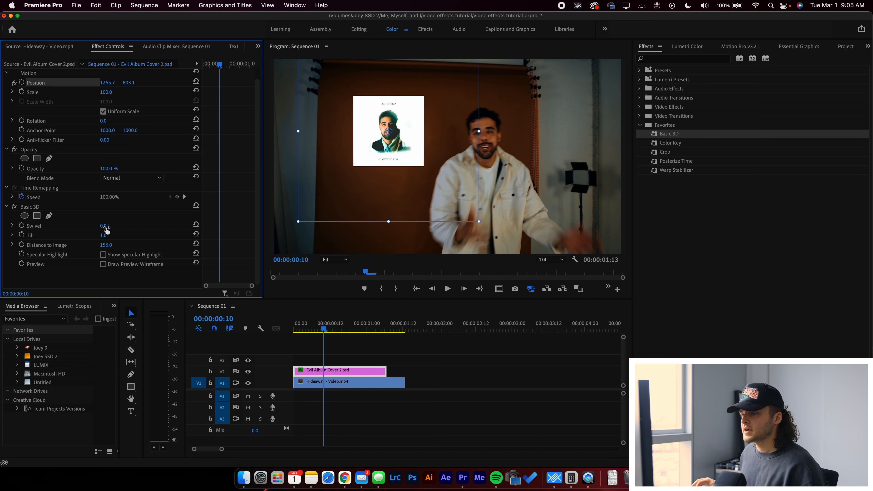
{"action": "mouse_move", "coordinate": [103, 236]}
{"action": "left_mouse_down"}
{"action": "mouse_move", "coordinate": [112, 226]}
{"action": "mouse_move", "coordinate": [103, 235]}
{"action": "left_mouse_up"}
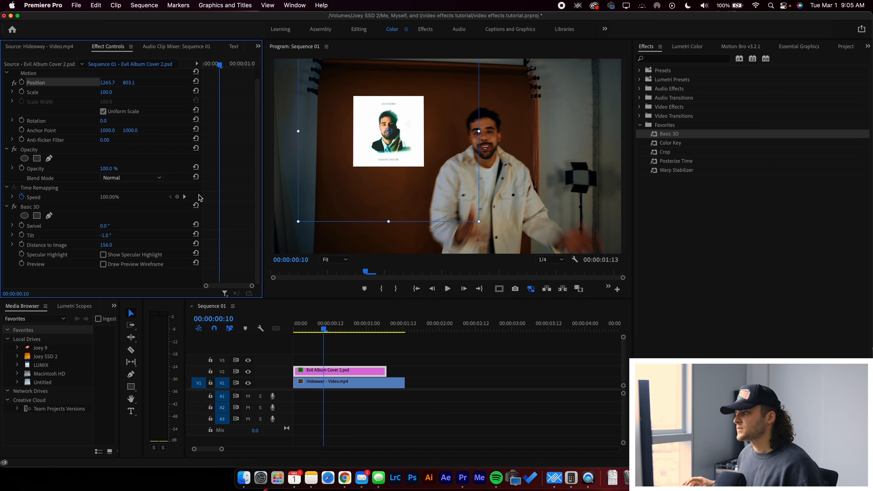
- At 00:00:01:03, fit the cover to the grey wall: position about 3500.3, 747.7, Swivel 33°, Tilt 0°, Distance to Image 243
{"action": "left_click_drag", "start_coordinate": [336, 328], "coordinate": [375, 323]}
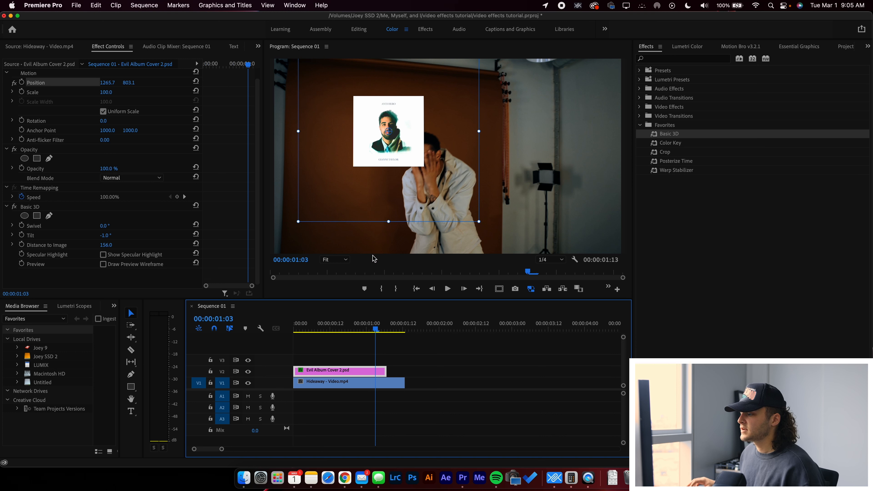
{"action": "left_click_drag", "start_coordinate": [408, 171], "coordinate": [588, 165]}
{"action": "left_click_drag", "start_coordinate": [109, 246], "coordinate": [119, 229]}
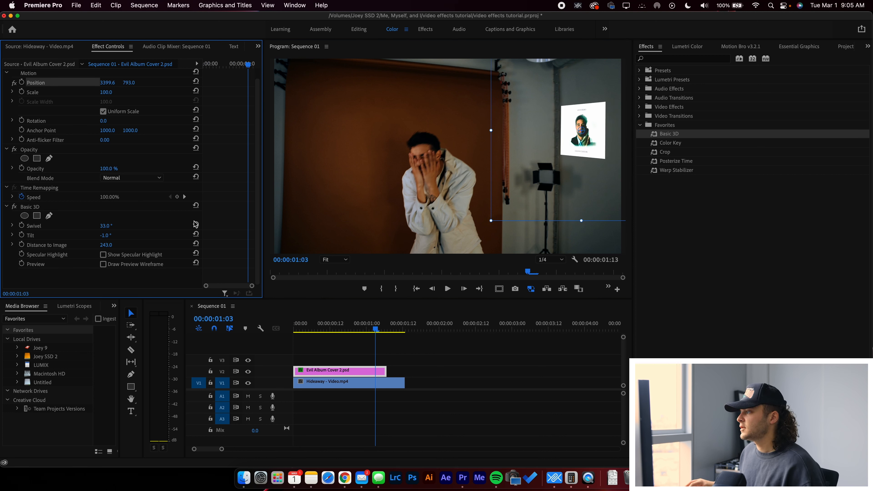
{"action": "left_click_drag", "start_coordinate": [606, 152], "coordinate": [614, 147]}
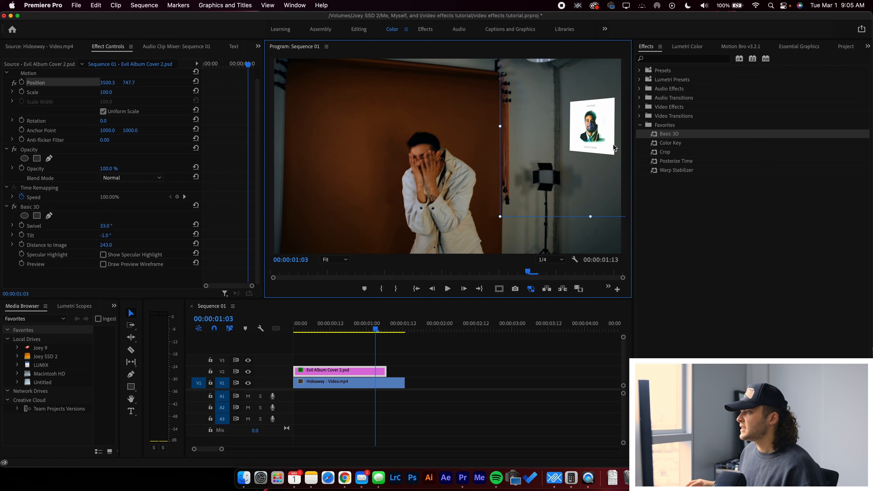
{"action": "left_click_drag", "start_coordinate": [105, 235], "coordinate": [107, 235]}
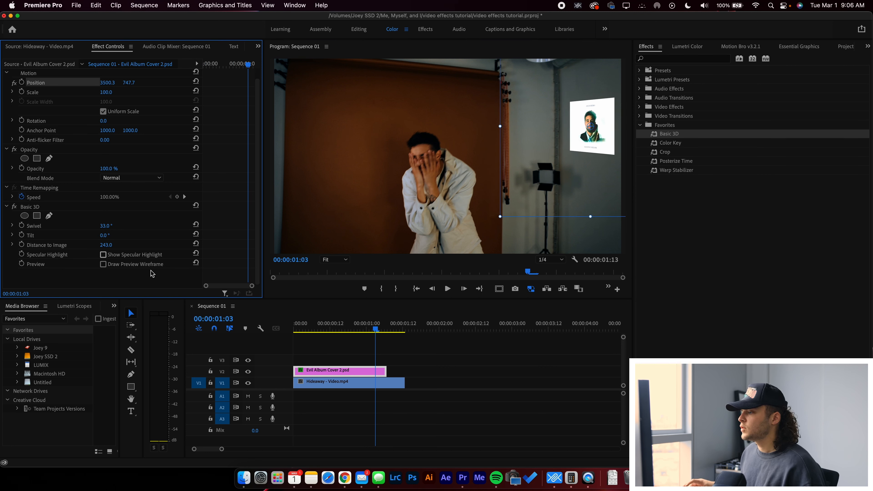
- Enable keyframing for the cover's Swivel, Tilt and Distance to Image at 00:00:01:03
{"action": "mouse_move", "coordinate": [374, 328]}
{"action": "left_mouse_down"}
{"action": "mouse_move", "coordinate": [360, 329]}
{"action": "mouse_move", "coordinate": [376, 328]}
{"action": "left_mouse_up"}
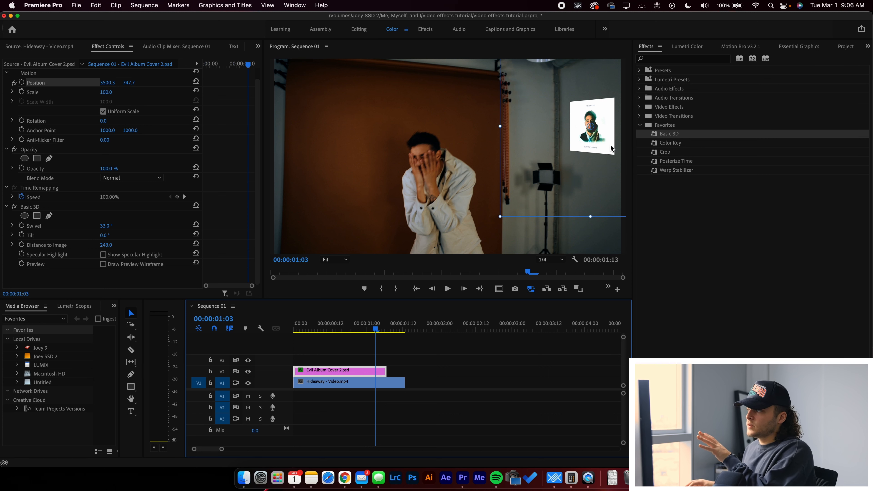
{"action": "left_click", "coordinate": [22, 225]}
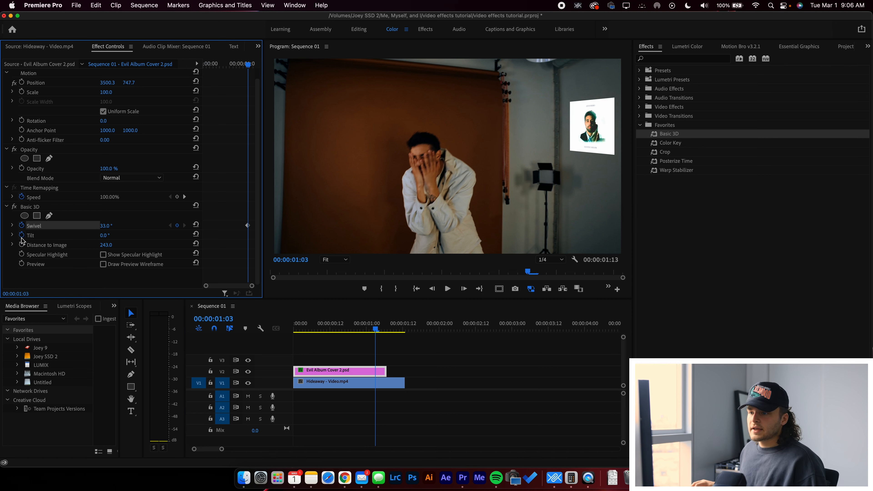
{"action": "left_click", "coordinate": [22, 235]}
{"action": "left_click", "coordinate": [22, 245]}
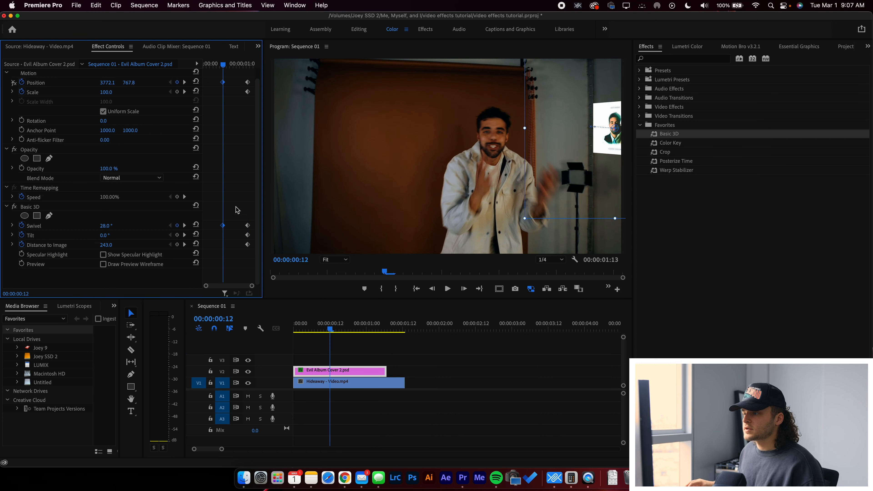
- At 00:00:00:12, move the cover to about 3993.5, 772.9, and scrub through the clip to check how it follows the wall
{"action": "left_click_drag", "start_coordinate": [605, 152], "coordinate": [625, 153]}
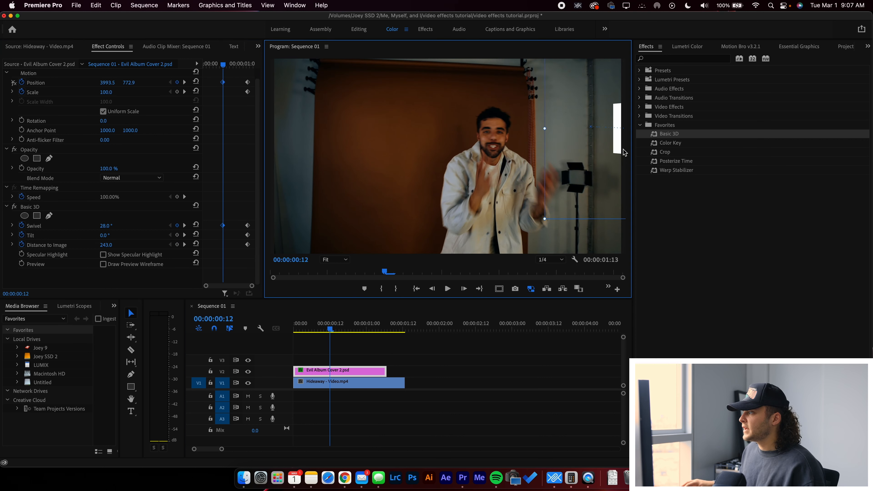
{"action": "left_click_drag", "start_coordinate": [333, 330], "coordinate": [384, 333]}
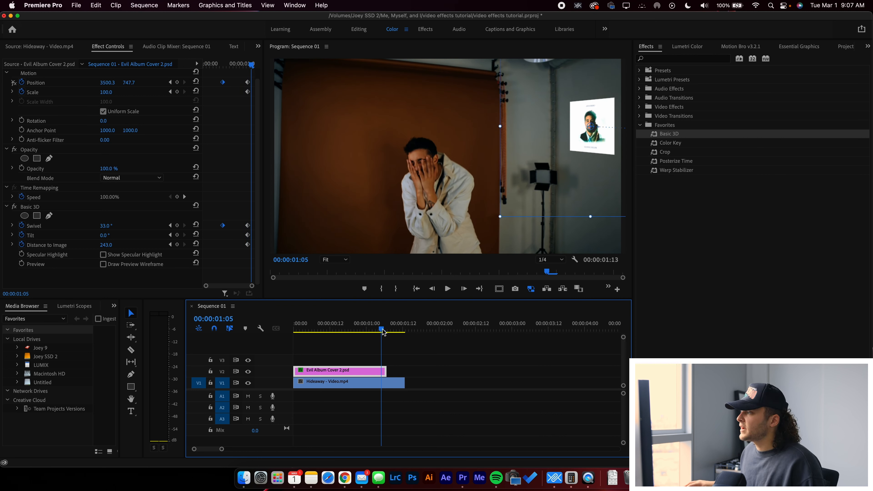
{"action": "left_click_drag", "start_coordinate": [384, 332], "coordinate": [363, 333]}
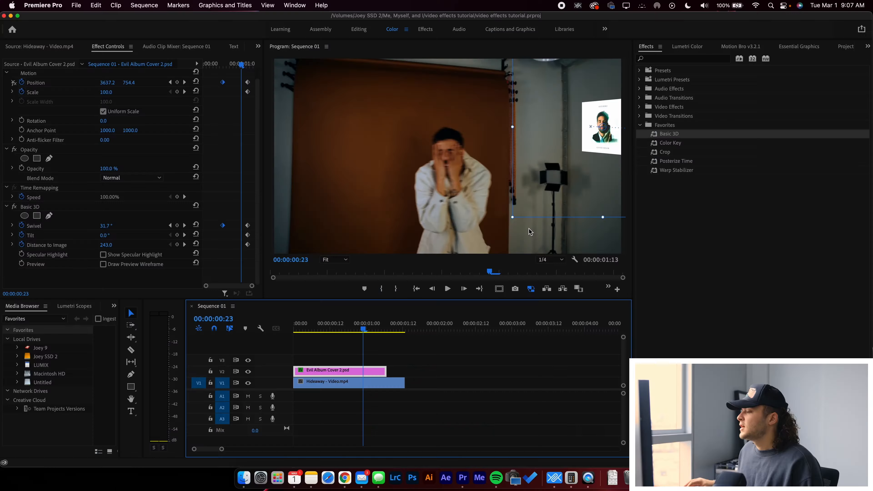
- Delete both the album cover and the Hideaway video clips from the timeline
{"action": "left_click_drag", "start_coordinate": [429, 351], "coordinate": [335, 391]}
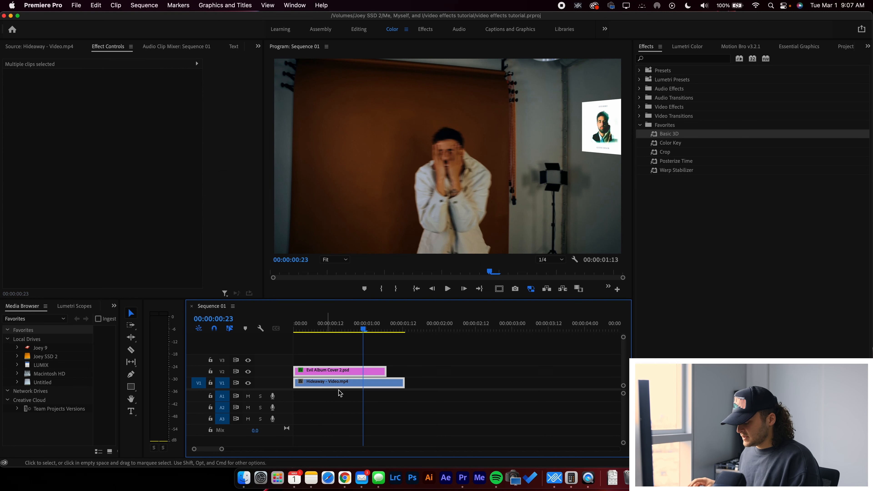
{"action": "key", "text": "Delete"}
- Place Green-Screen-Before1.jpeg on V1 under the playhead, scaled to 200 so it fills the frame
{"action": "left_click", "coordinate": [846, 47]}
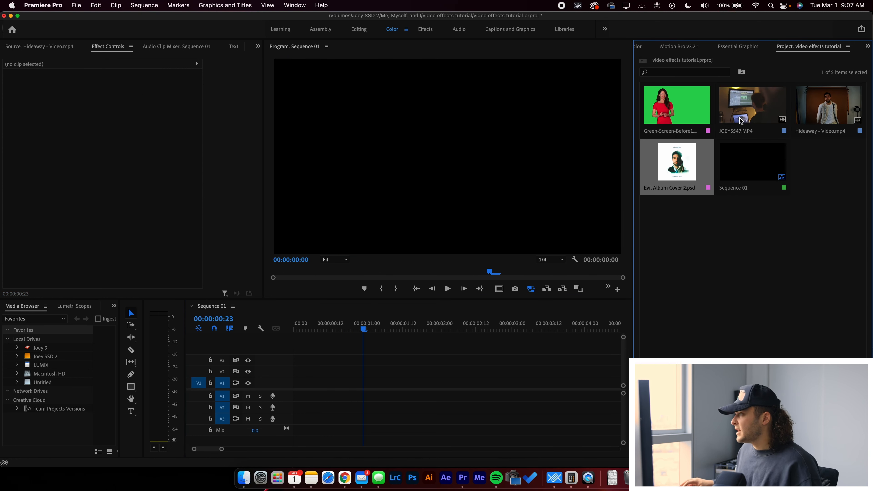
{"action": "left_click", "coordinate": [639, 47]}
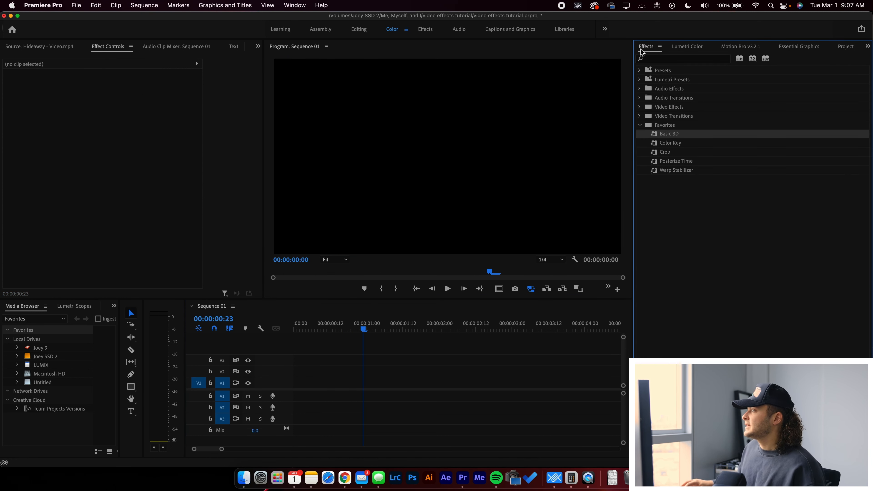
{"action": "left_click", "coordinate": [846, 47]}
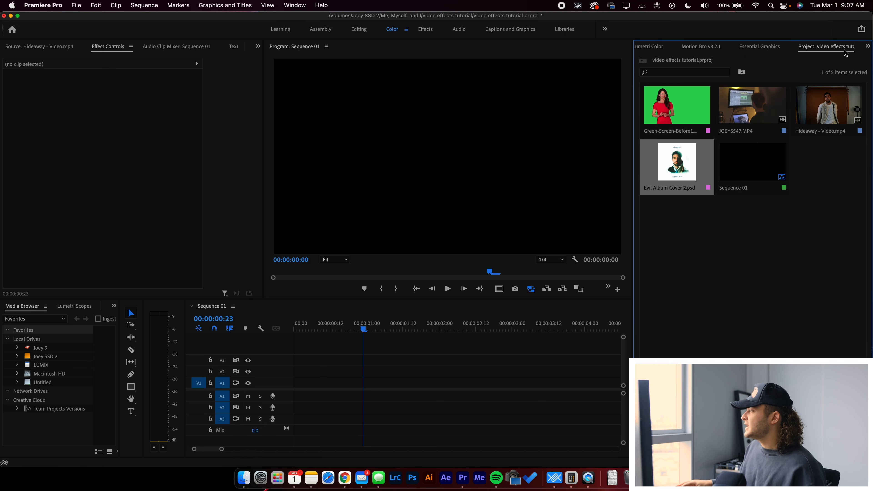
{"action": "left_click", "coordinate": [689, 104]}
{"action": "left_click_drag", "start_coordinate": [272, 402], "coordinate": [439, 384]}
{"action": "left_click", "coordinate": [365, 380]}
{"action": "left_click", "coordinate": [364, 382]}
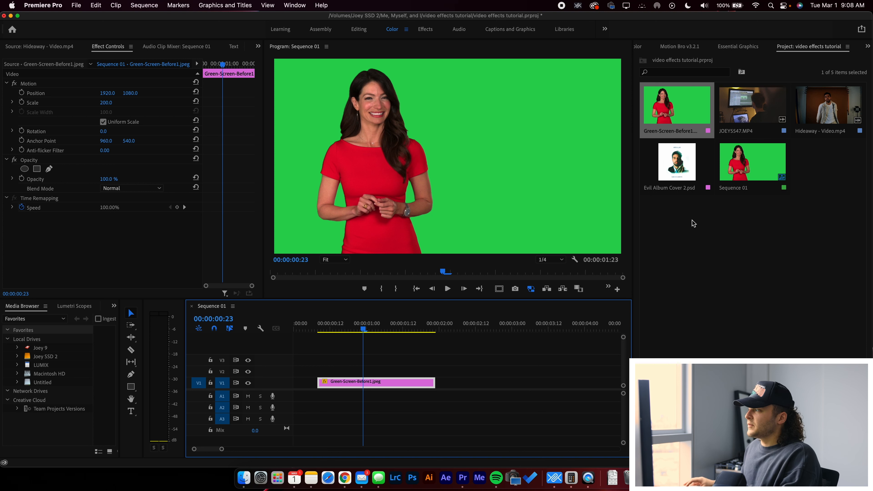
- Apply the Color Key effect from the Favorites to the Green-Screen-Before1.jpeg clip on V1
{"action": "left_click", "coordinate": [867, 47]}
{"action": "left_click", "coordinate": [838, 58]}
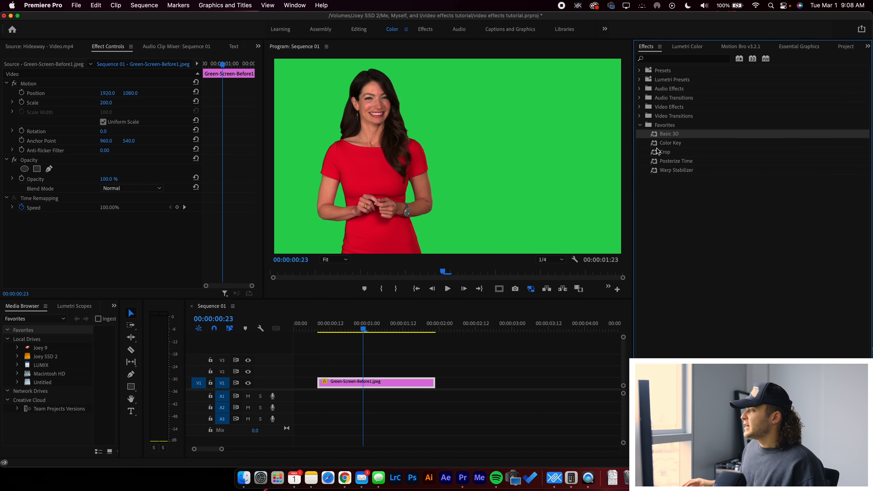
{"action": "left_click", "coordinate": [679, 143]}
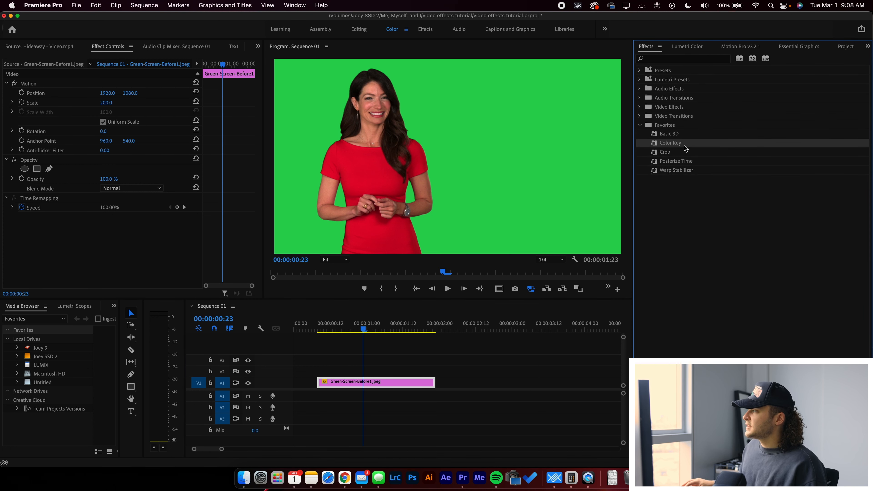
{"action": "left_click_drag", "start_coordinate": [513, 278], "coordinate": [373, 387]}
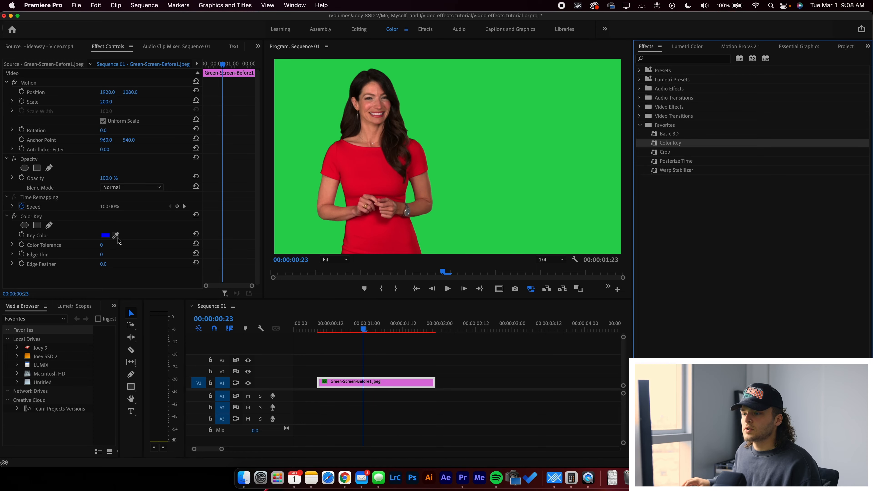
- Sample the green background as the Color Key's Key Color and set Color Tolerance to 80
{"action": "left_click", "coordinate": [115, 236]}
{"action": "left_click", "coordinate": [297, 112]}
{"action": "left_click_drag", "start_coordinate": [102, 246], "coordinate": [116, 246]}
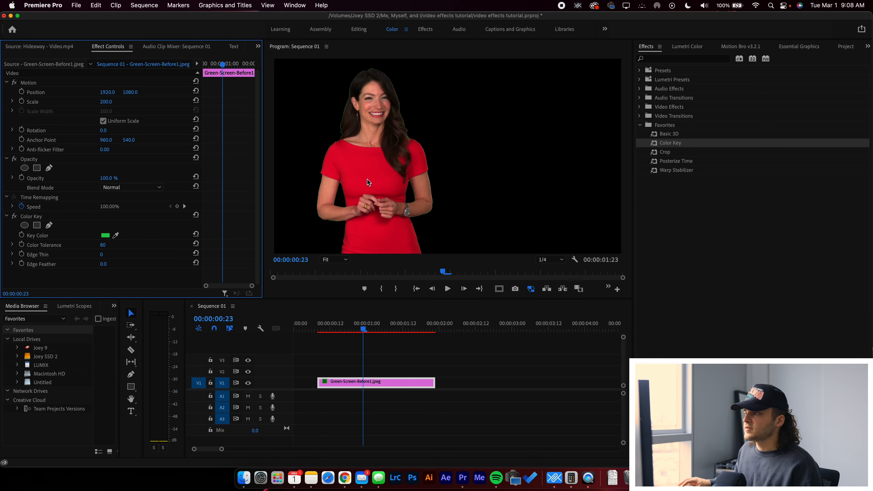
- Soften the keyed outline by setting Edge Thin to 1 and Edge Feather to 5.0
{"action": "left_click_drag", "start_coordinate": [103, 255], "coordinate": [105, 255]}
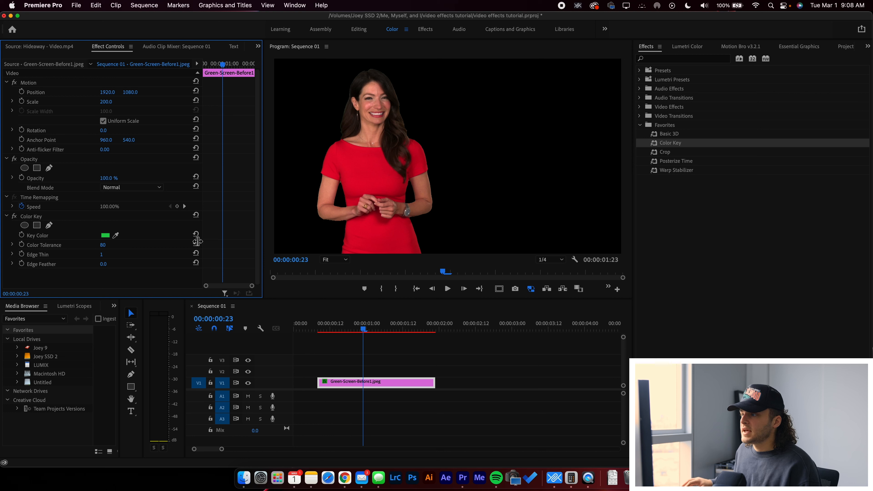
{"action": "left_click_drag", "start_coordinate": [103, 264], "coordinate": [120, 263]}
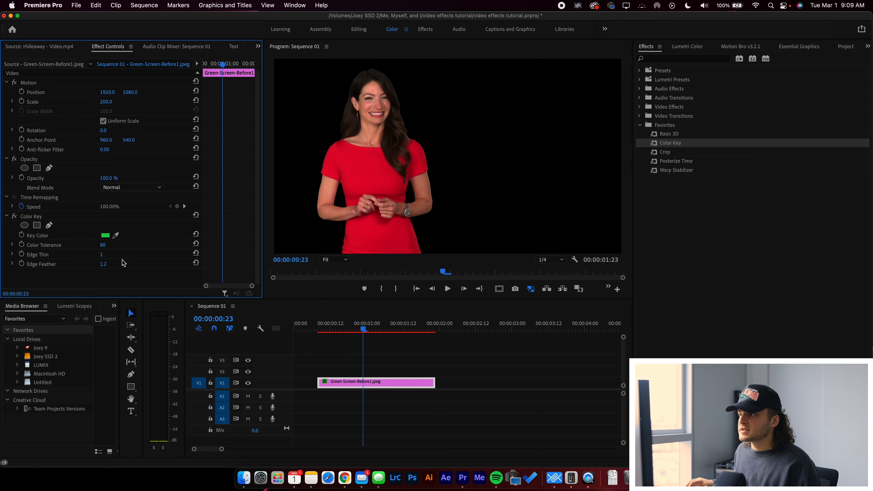
{"action": "left_click", "coordinate": [104, 264]}
{"action": "type", "text": "5"}
{"action": "key", "text": "Return"}
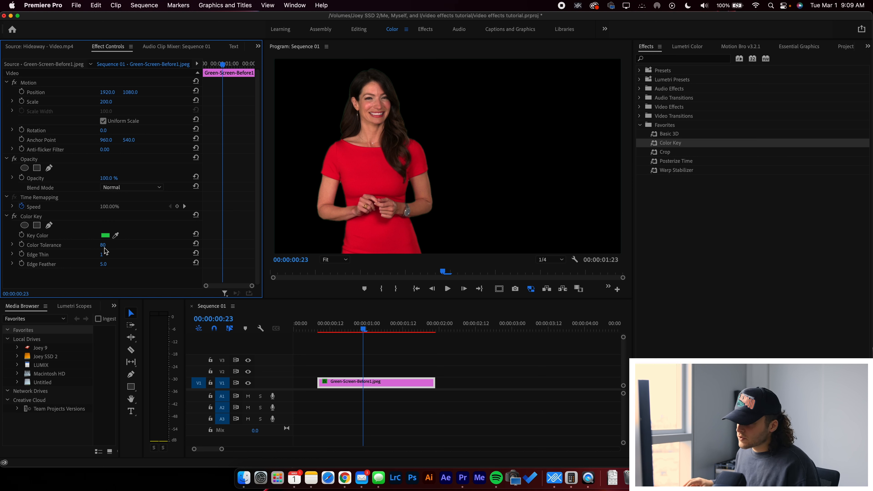
- Refine the Color Key with Color Tolerance 70, Edge Thin 5 and Edge Feather 10.5
{"action": "left_click_drag", "start_coordinate": [106, 246], "coordinate": [98, 246]}
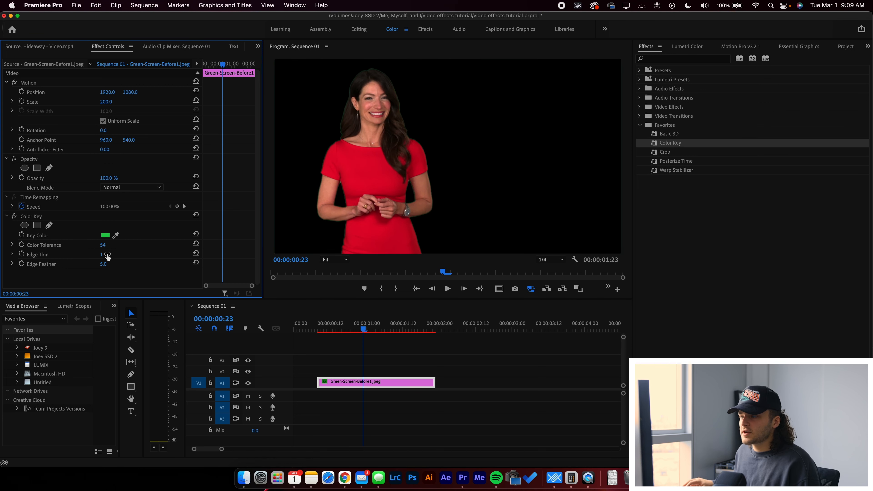
{"action": "left_click_drag", "start_coordinate": [102, 254], "coordinate": [102, 255]}
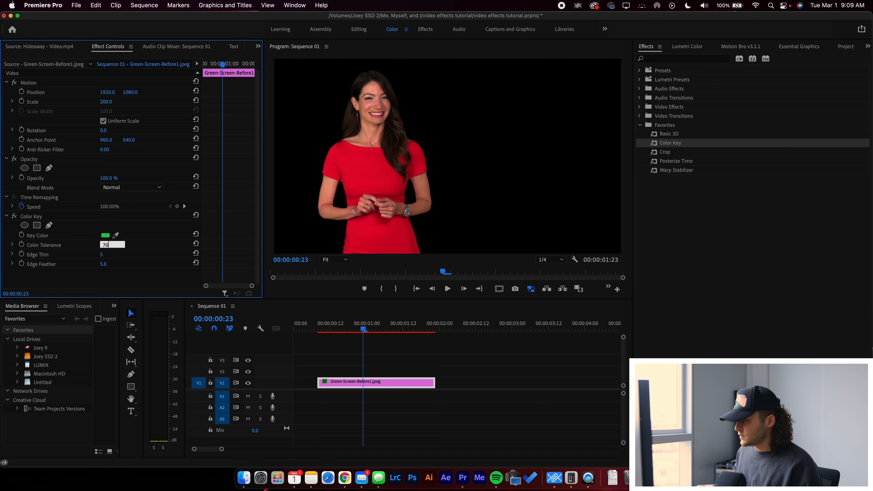
{"action": "key", "text": "Return"}
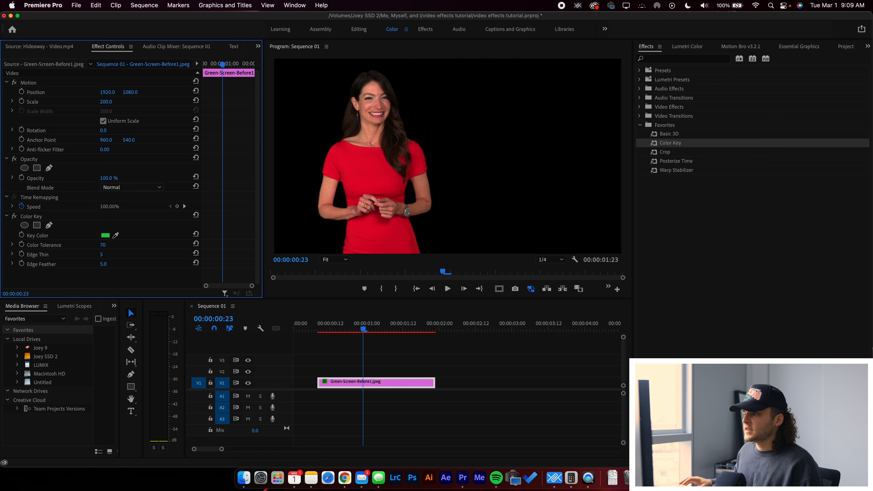
{"action": "left_click_drag", "start_coordinate": [103, 264], "coordinate": [118, 262]}
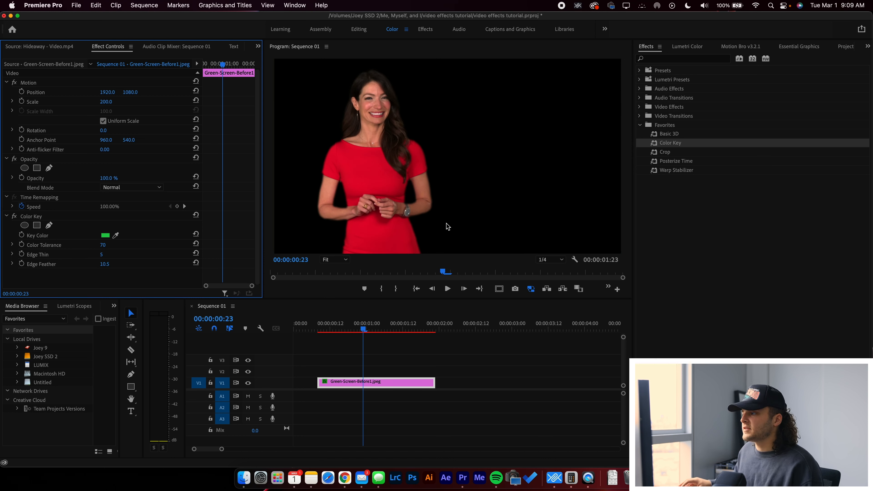